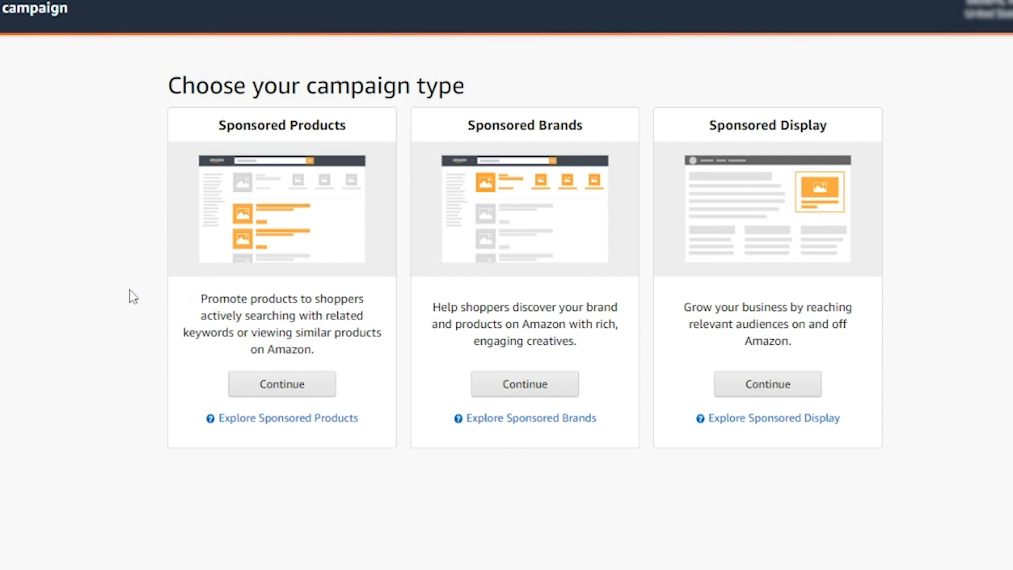
Create a Sponsored Products campaign and name it "Auto - Product Name - ASIN".
left_click(298, 393)
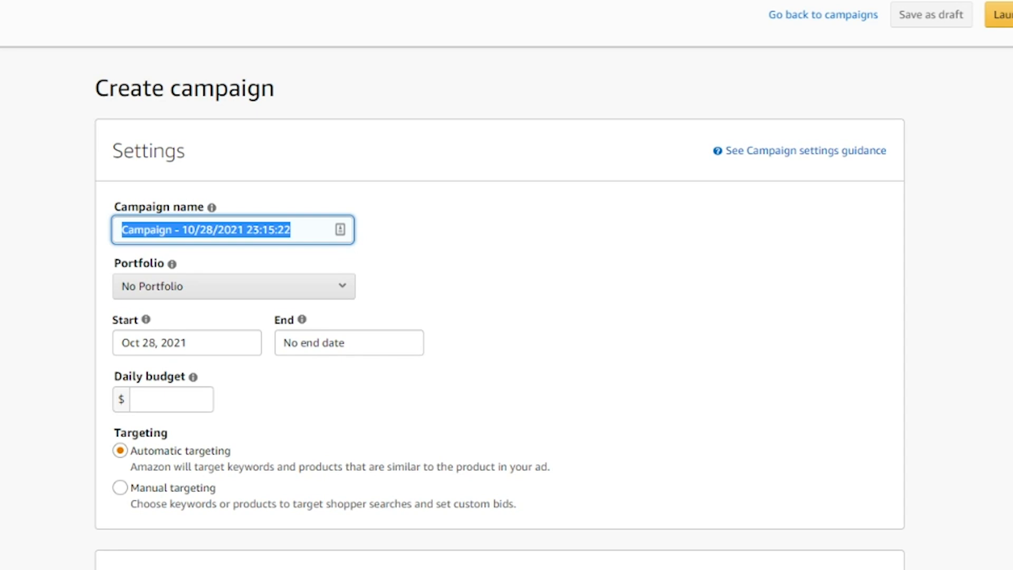
type("P")
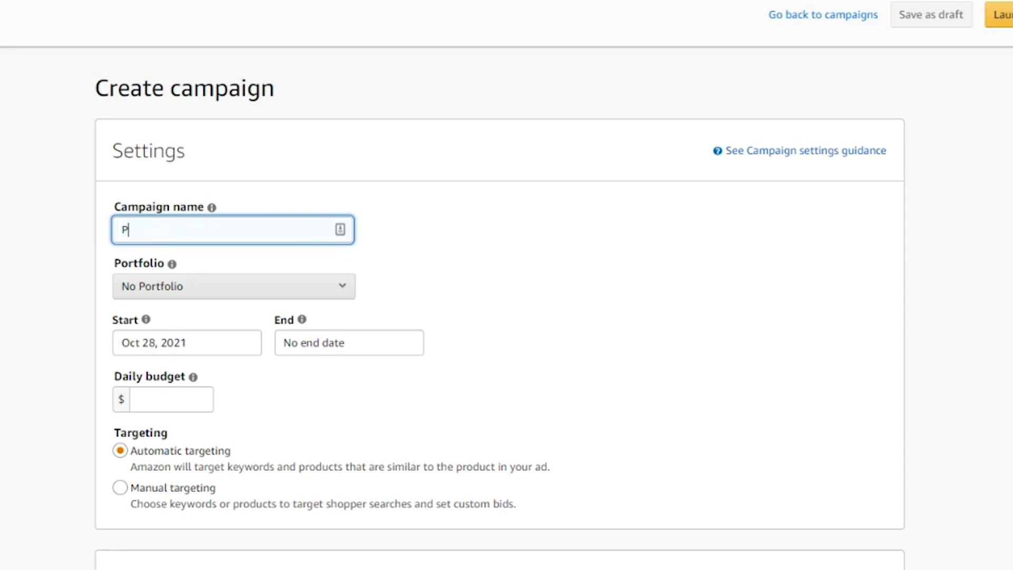
type("roduct Name - ASIN")
key("Left")
key("Left")
key("Left")
key("Left")
key("Left")
key("Left")
key("Left")
key("Left")
key("Left")
key("Left")
key("Left")
key("Left")
key("Left")
key("Left")
key("Left")
key("Left")
key("Left")
key("Left")
key("Left")
type("Auto -")
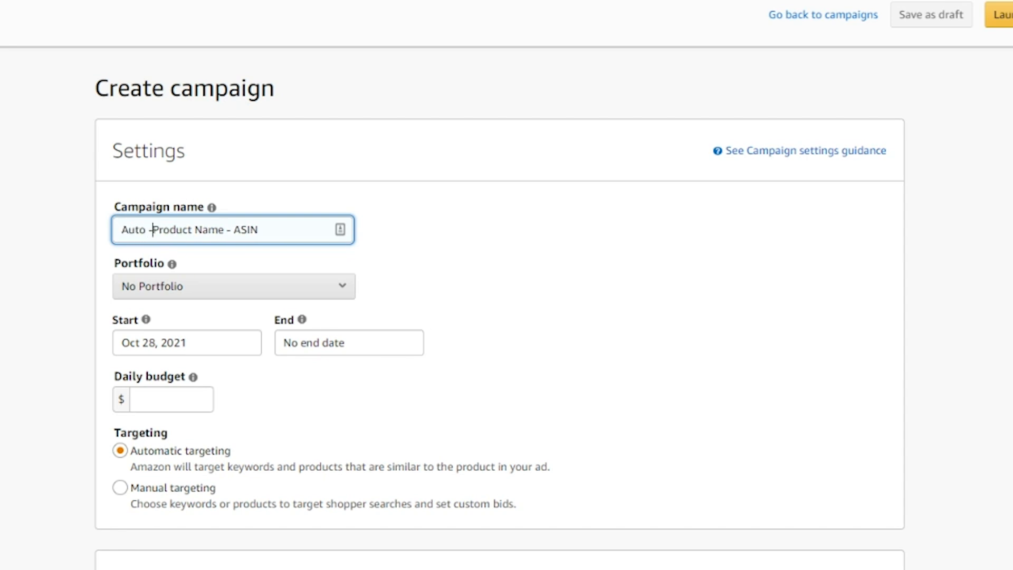
key("End")
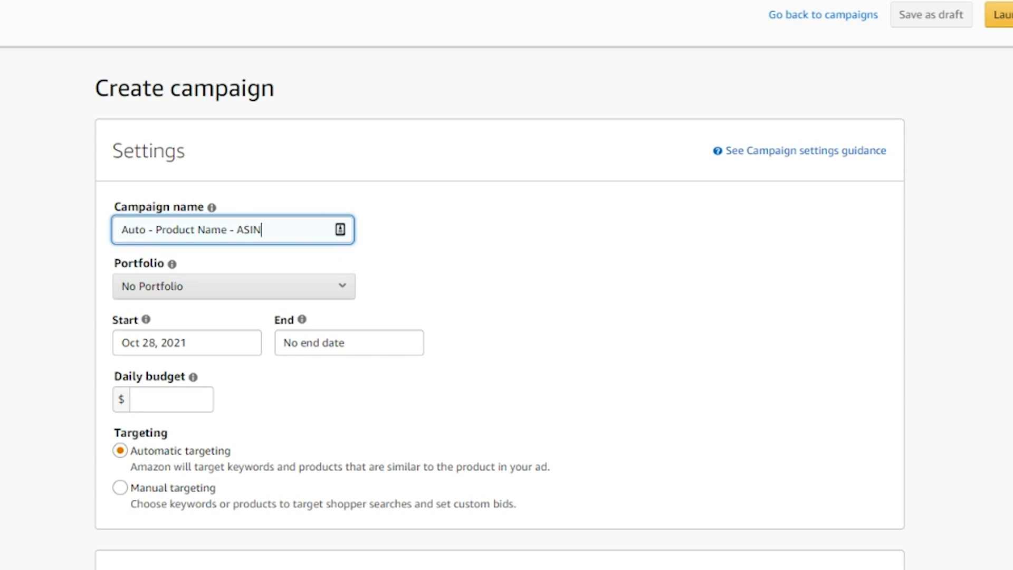
key("ctrl+a")
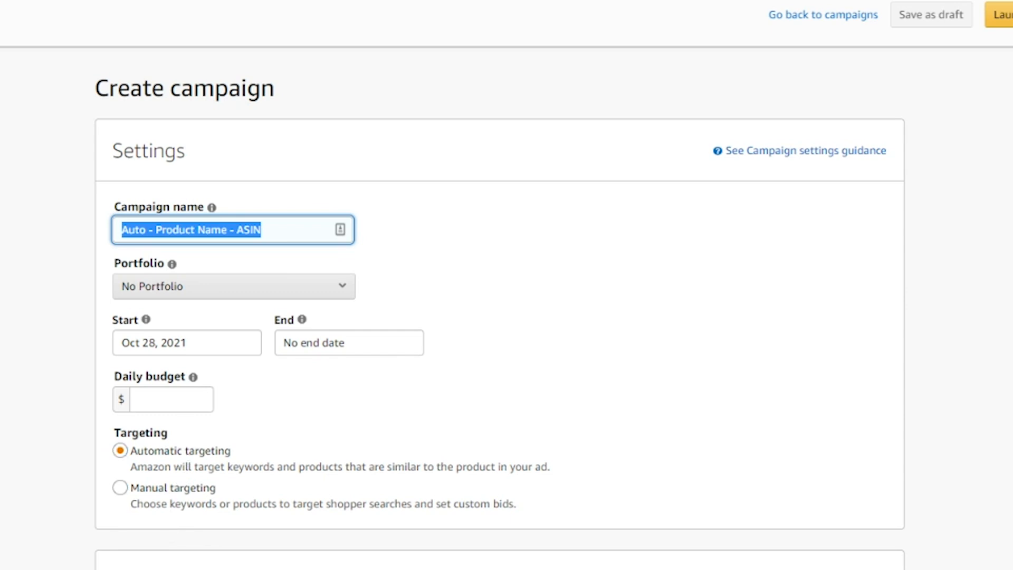
Set the campaign's daily budget to $20.
left_click(169, 399)
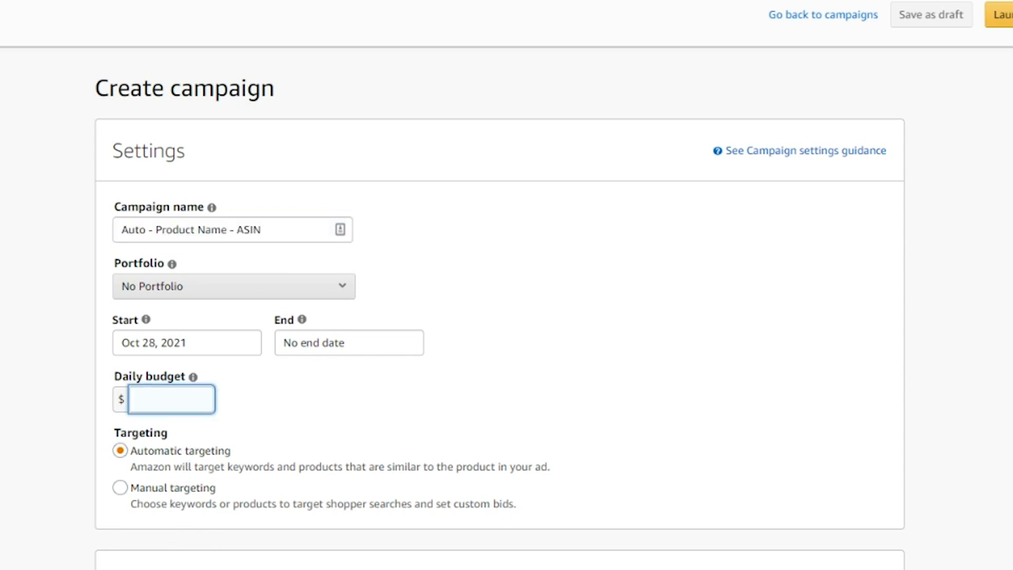
type("2")
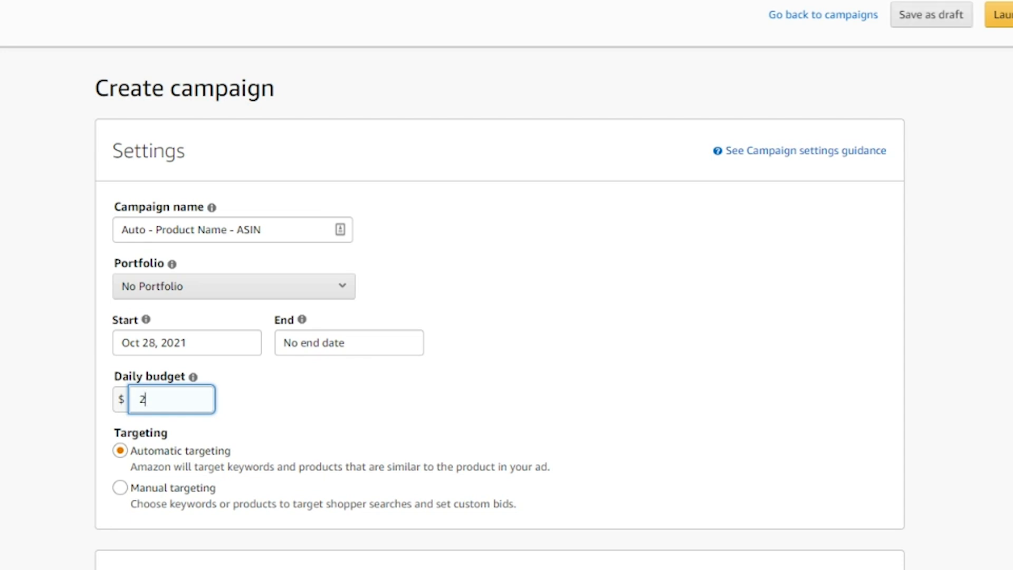
type("0")
scroll(211, 343, "down", 2)
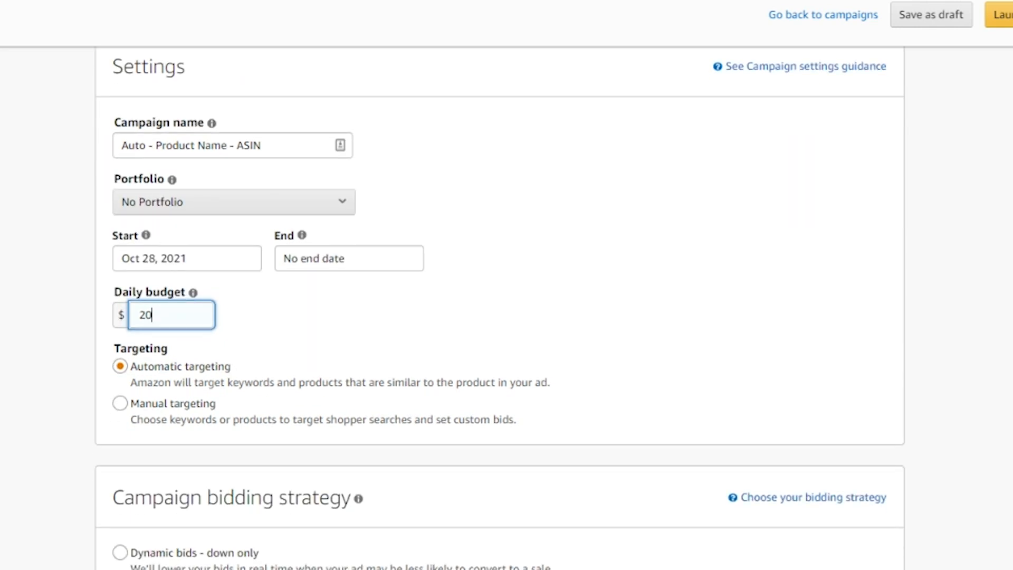
left_click(317, 267)
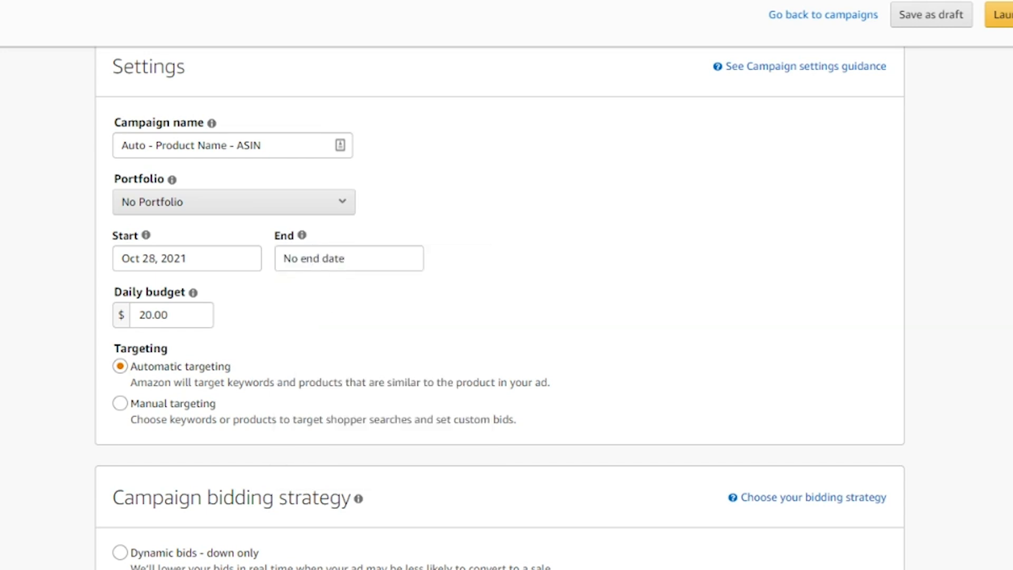
Try April 30, 2022 as the campaign's end date and return it to No end date.
left_click(335, 270)
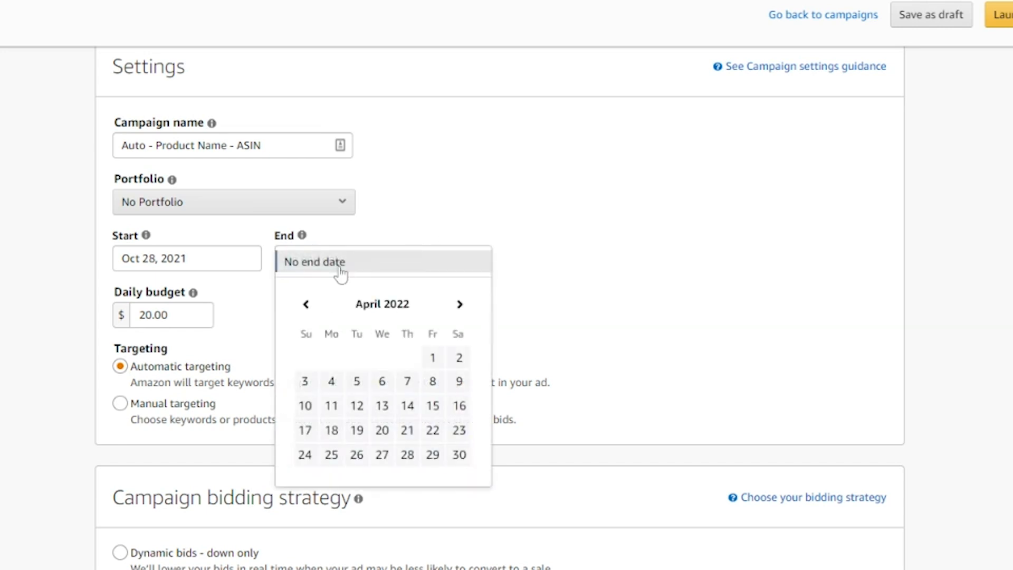
left_click(458, 462)
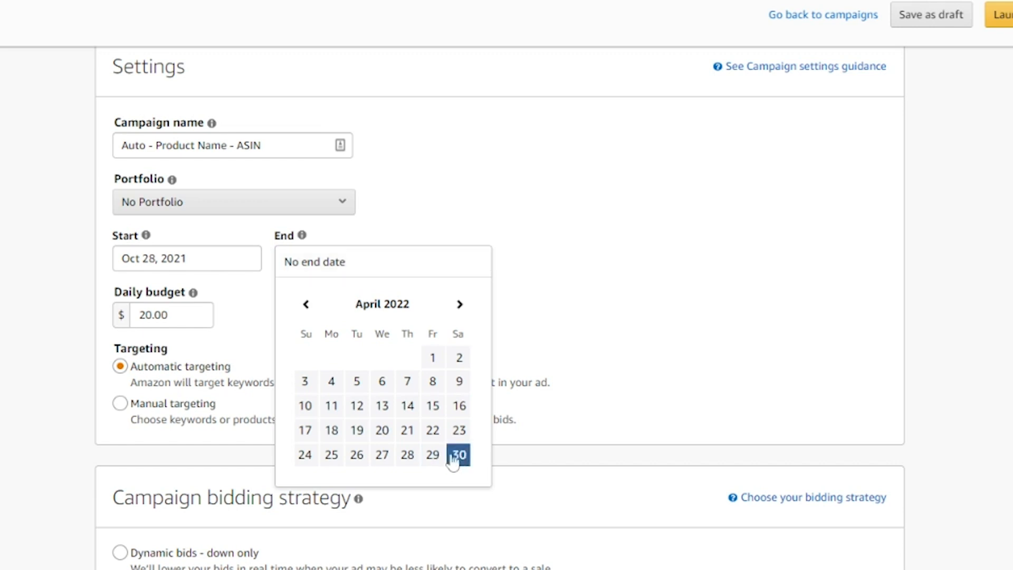
left_click(351, 263)
left_click(344, 242)
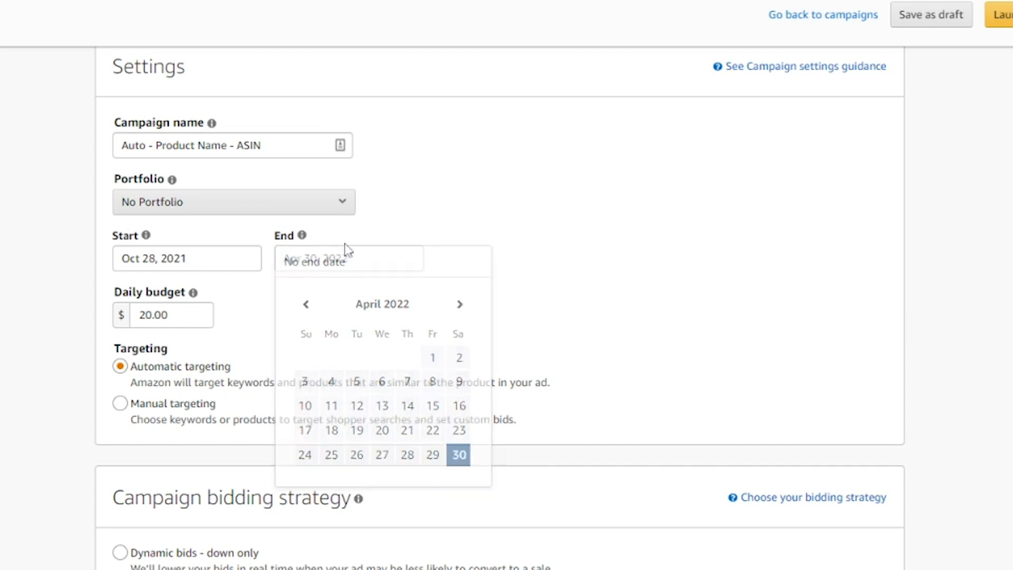
left_click(350, 265)
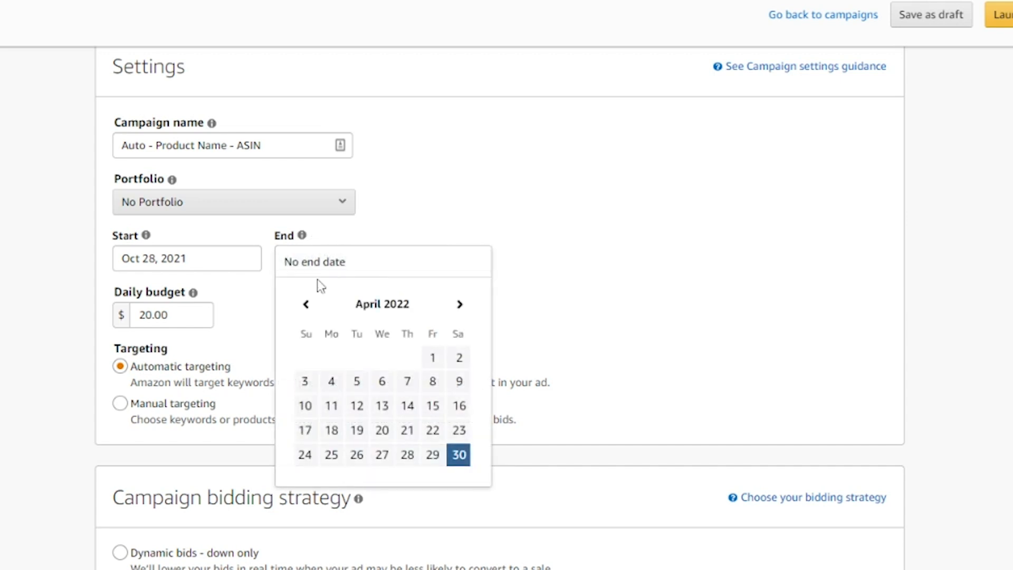
left_click(307, 266)
Keep automatic targeting and choose "Dynamic bids - down only" as the campaign bidding strategy.
scroll(135, 300, "down", 2)
scroll(185, 459, "up", 3)
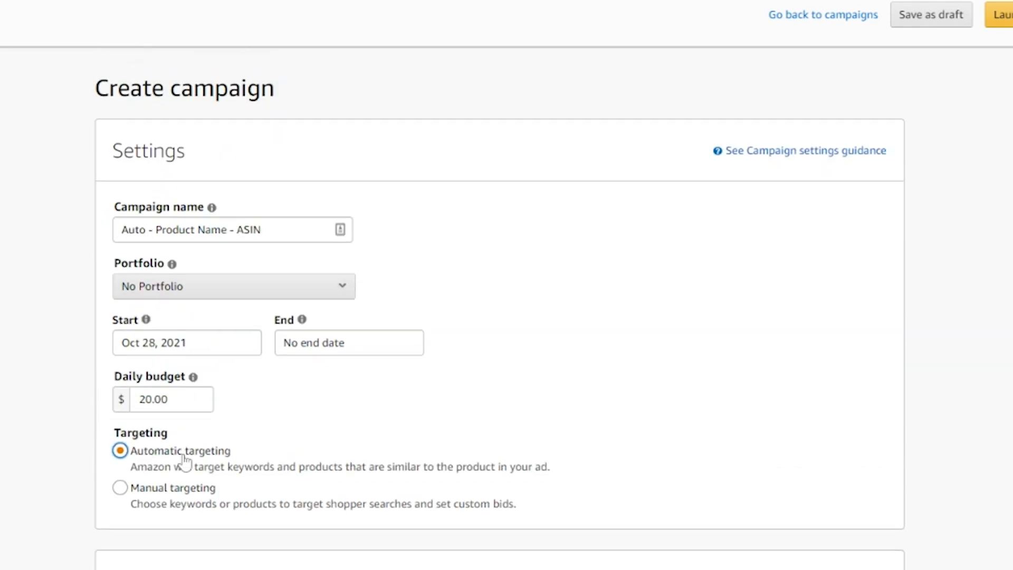
left_click(193, 229)
key("ctrl+a")
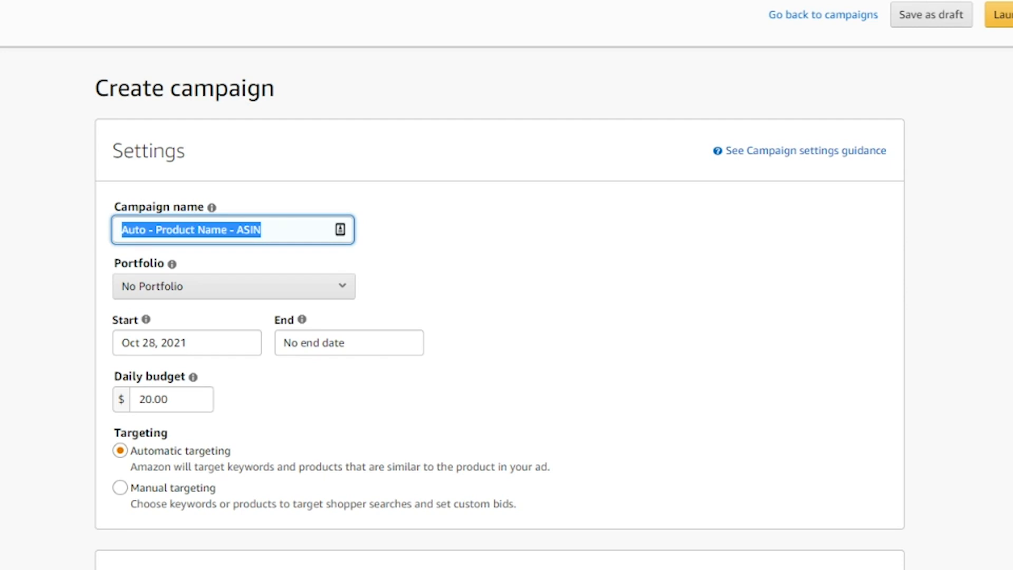
scroll(176, 318, "down", 4)
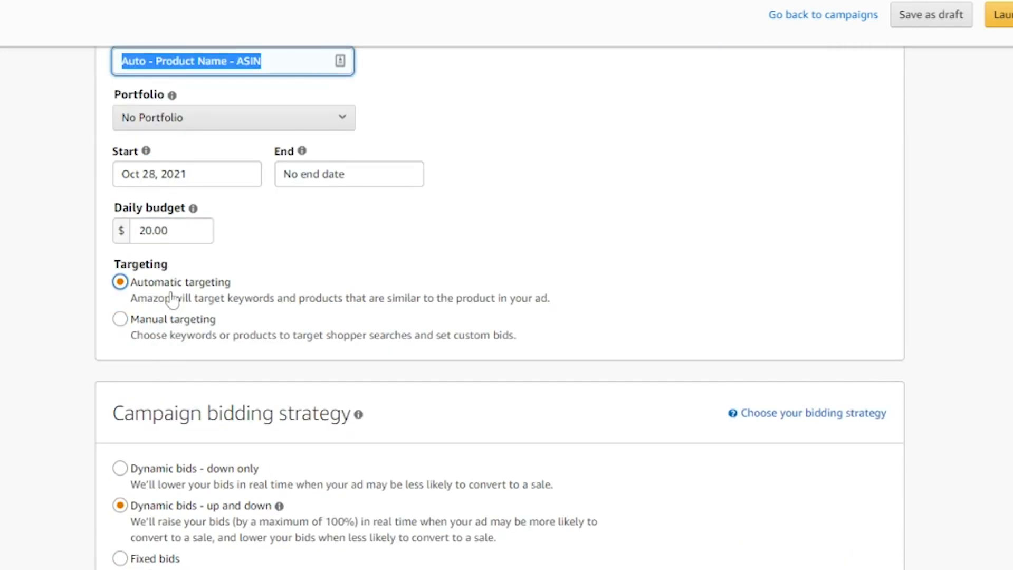
left_click(172, 300)
scroll(209, 422, "down", 4)
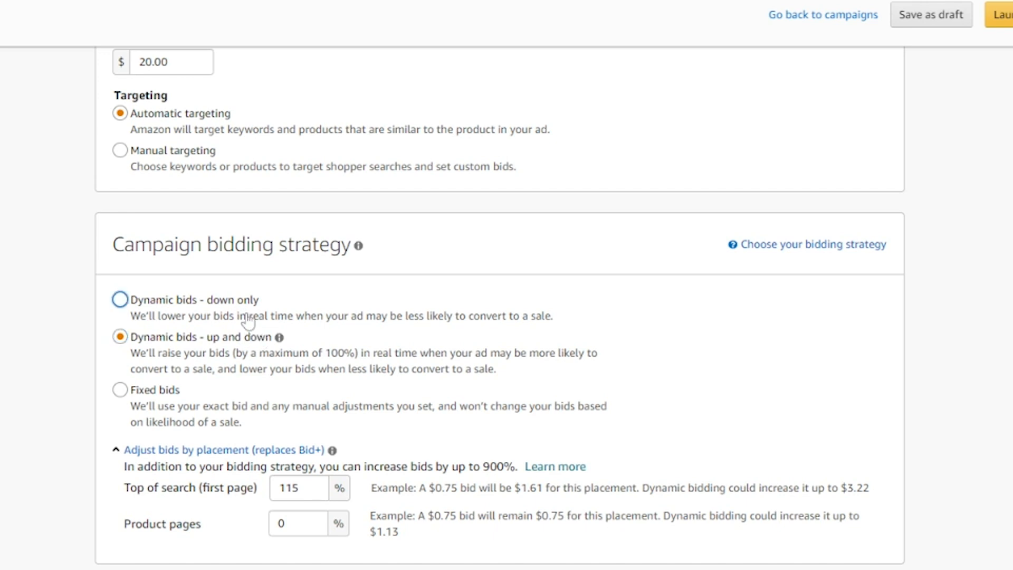
left_click(219, 317)
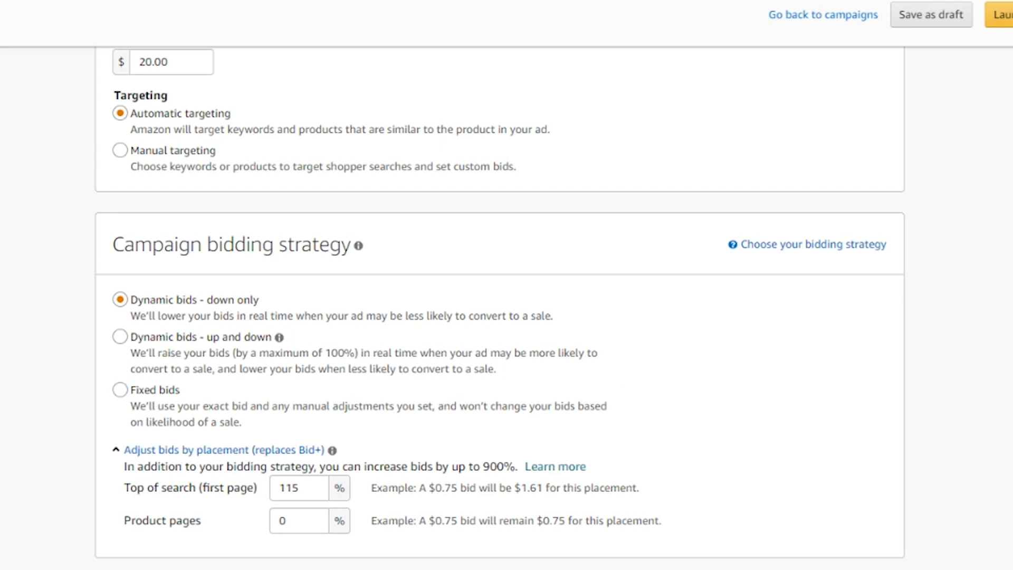
Set the top of search (first page) bid adjustment to 0%.
double_click(289, 487)
type("0")
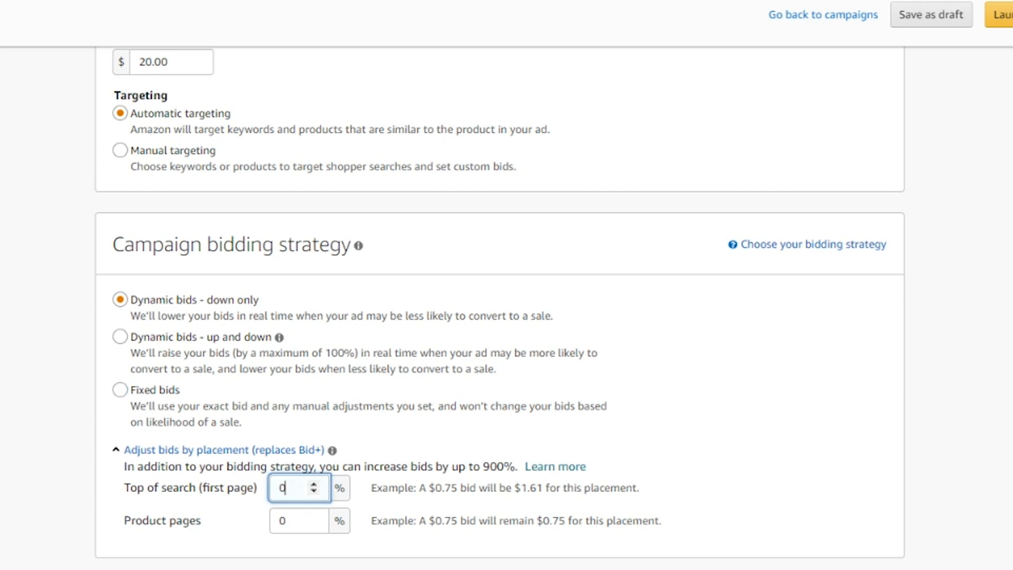
left_click(237, 525)
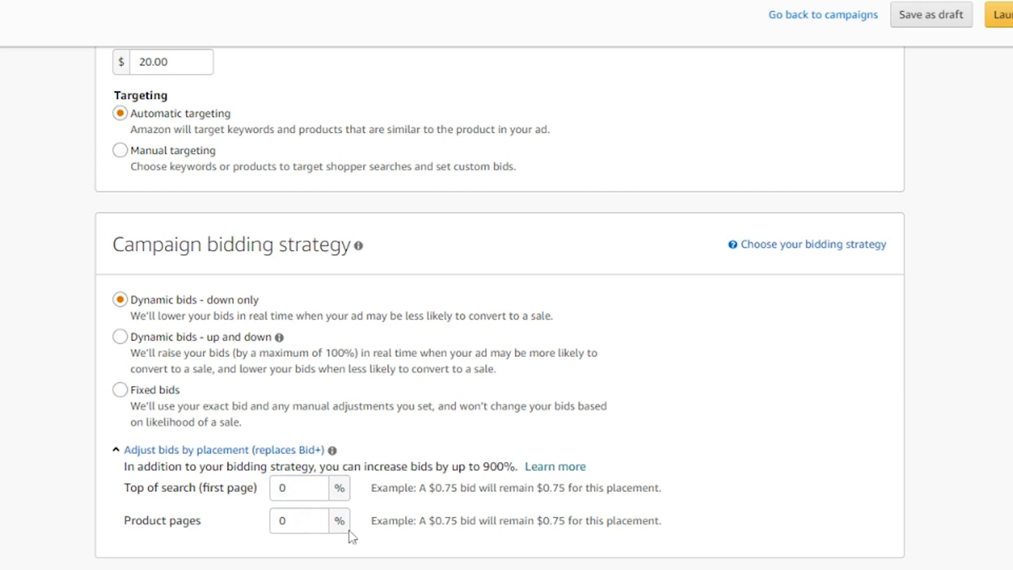
Try a 1% bid adjustment for the top of search (first page) placement.
left_click(289, 488)
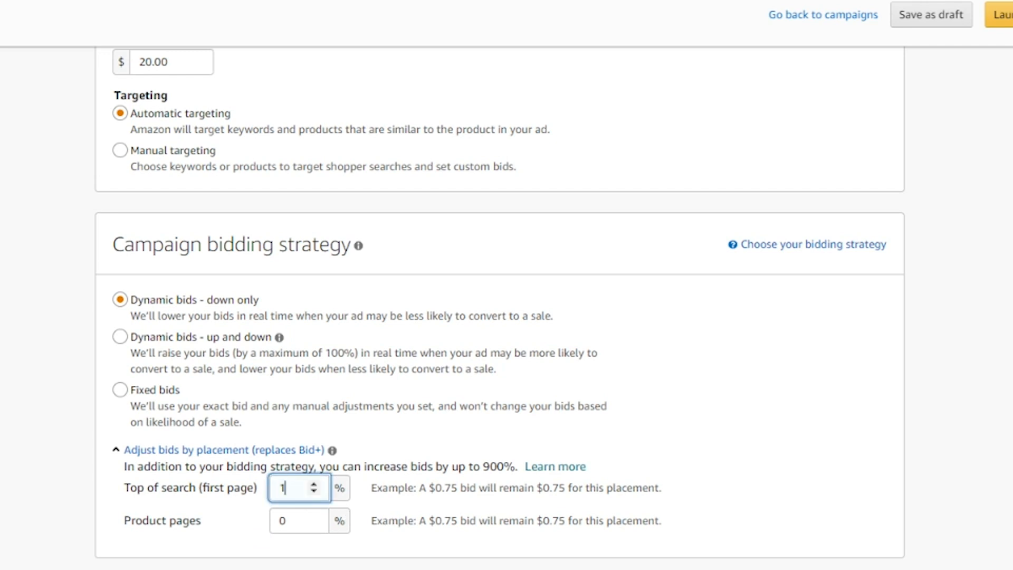
key("Up")
left_click(413, 512)
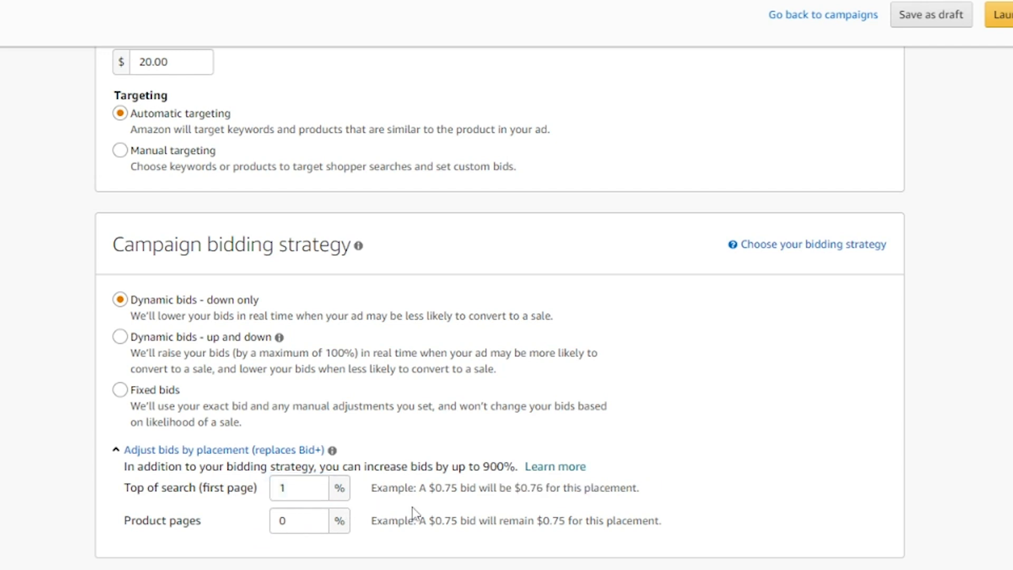
Try a 900% top of search (first page) adjustment and check the example bid for that placement.
double_click(284, 488)
type("900")
key("BackSpace")
key("BackSpace")
type("00")
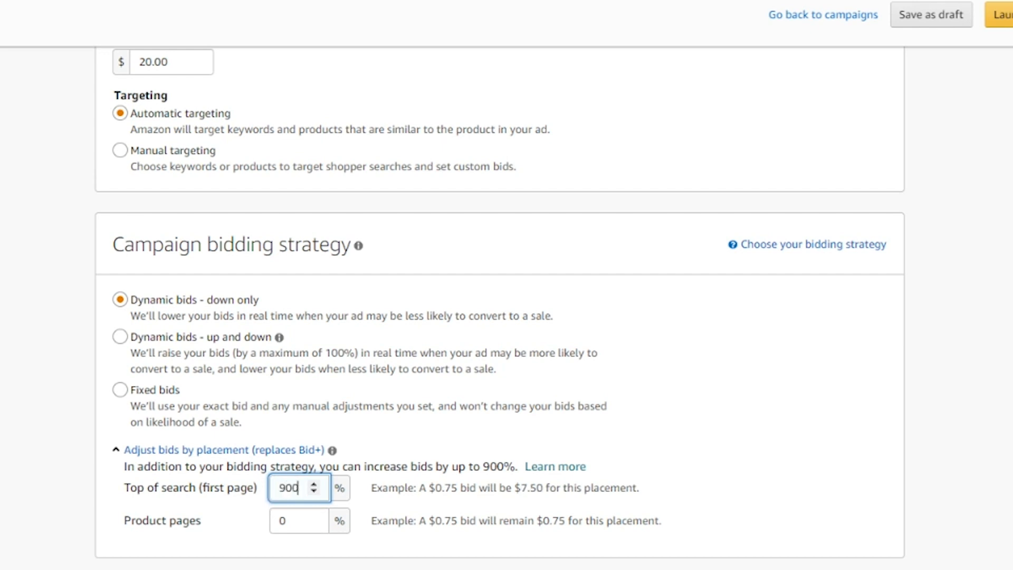
left_click(394, 511)
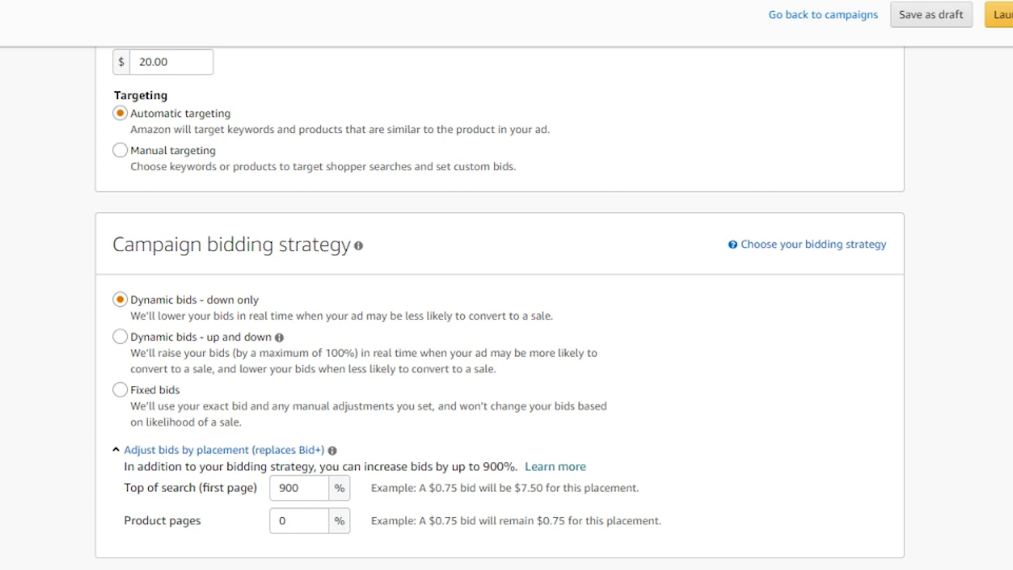
double_click(445, 488)
left_click_drag(521, 488, 542, 487)
Reset the top of search (first page) placement adjustment to 0%.
scroll(507, 454, "down", 5)
left_click_drag(297, 235, 278, 253)
type("0")
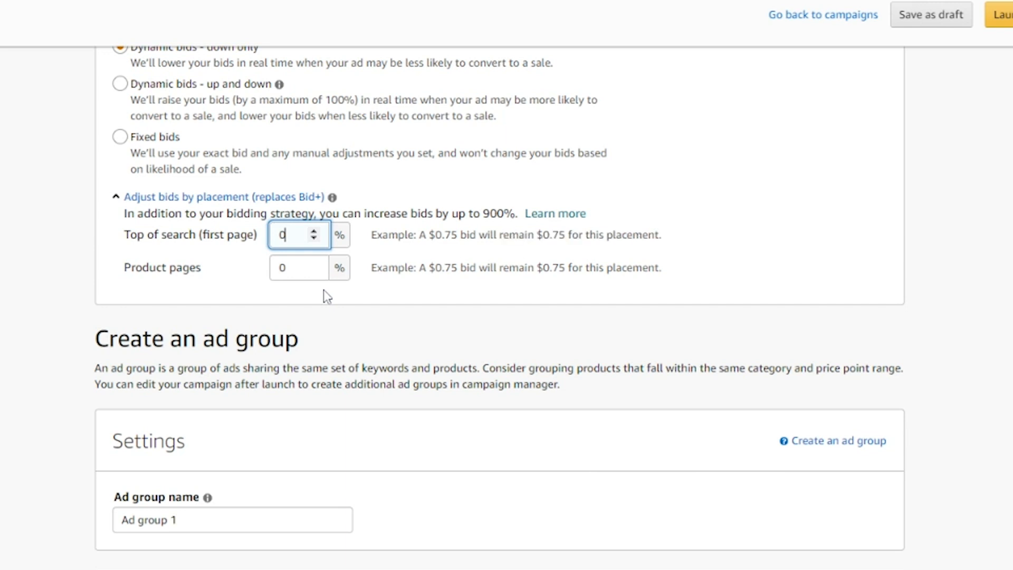
Copy the campaign name "Auto - Product Name - ASIN" and use it as the ad group name.
scroll(308, 328, "up", 10)
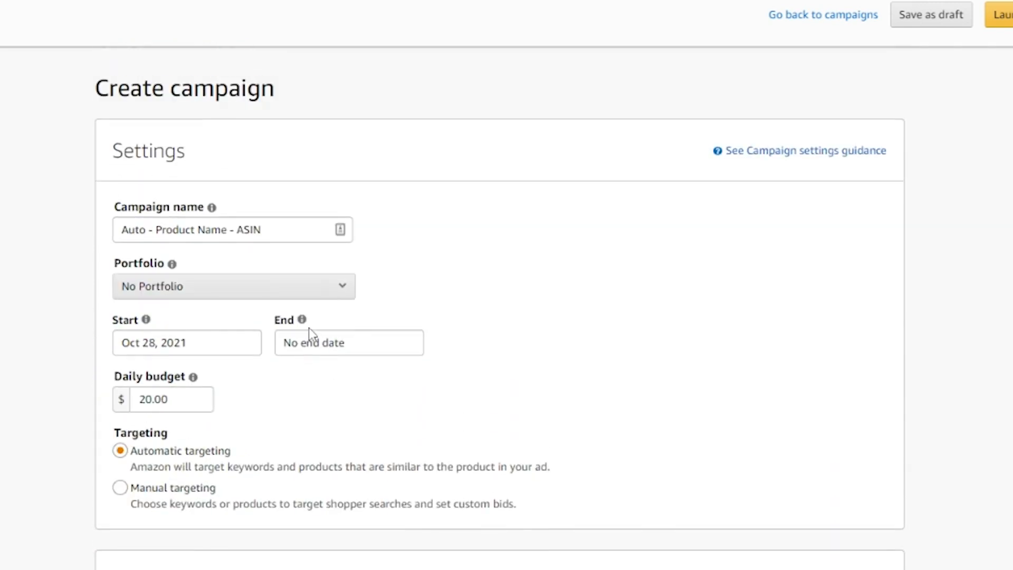
left_click_drag(266, 230, 117, 230)
key("ctrl+c")
scroll(260, 321, "down", 20)
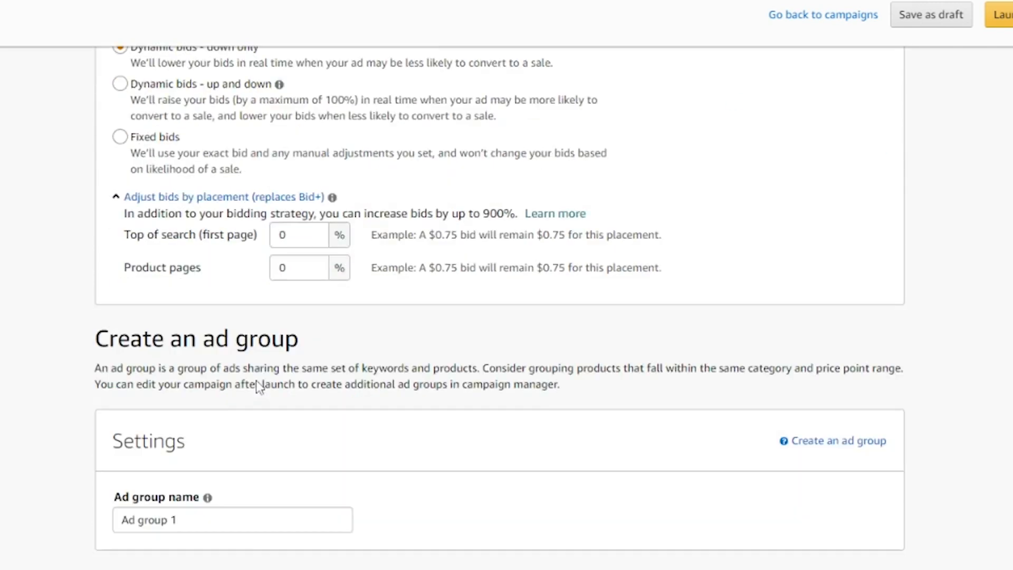
left_click_drag(182, 268, 119, 267)
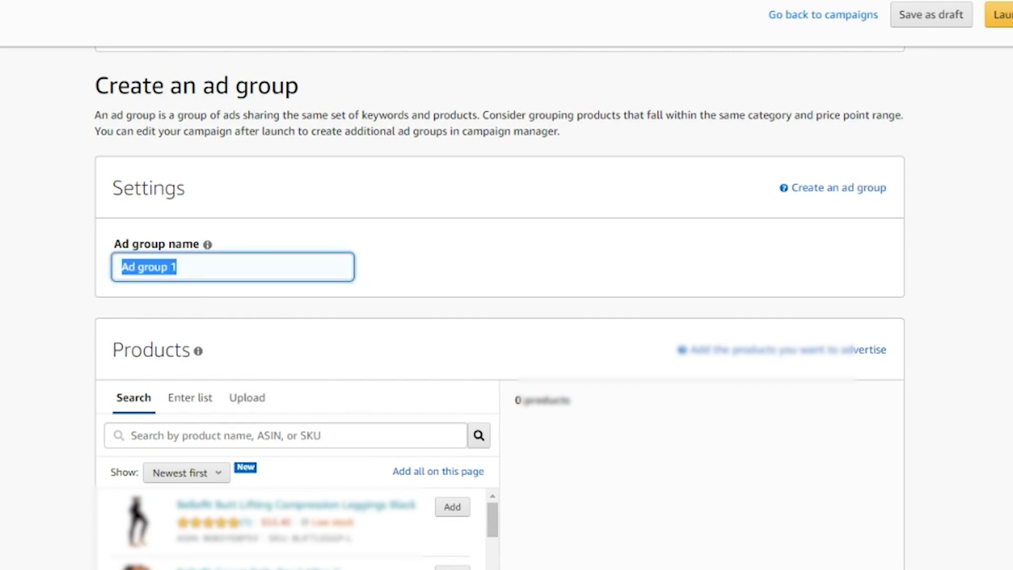
key("ctrl+v")
Add the first listed product, the black compression leggings, to the advertised products.
scroll(364, 303, "down", 3)
scroll(363, 302, "up", 2)
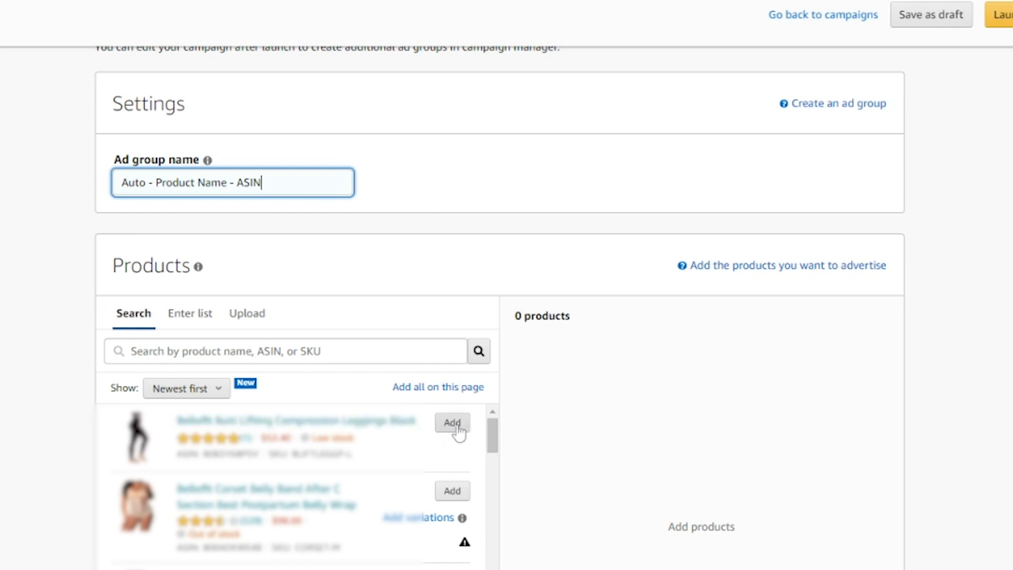
left_click(452, 422)
scroll(452, 422, "down", 3)
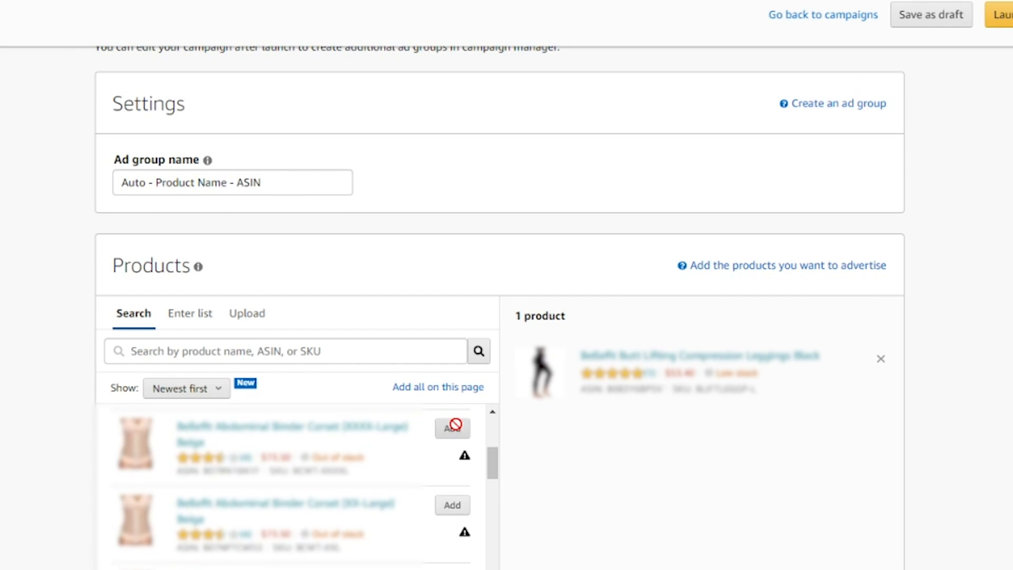
scroll(708, 406, "down", 5)
Try the default bid option for automatic targeting and return to setting bids by targeting group.
scroll(671, 418, "down", 6)
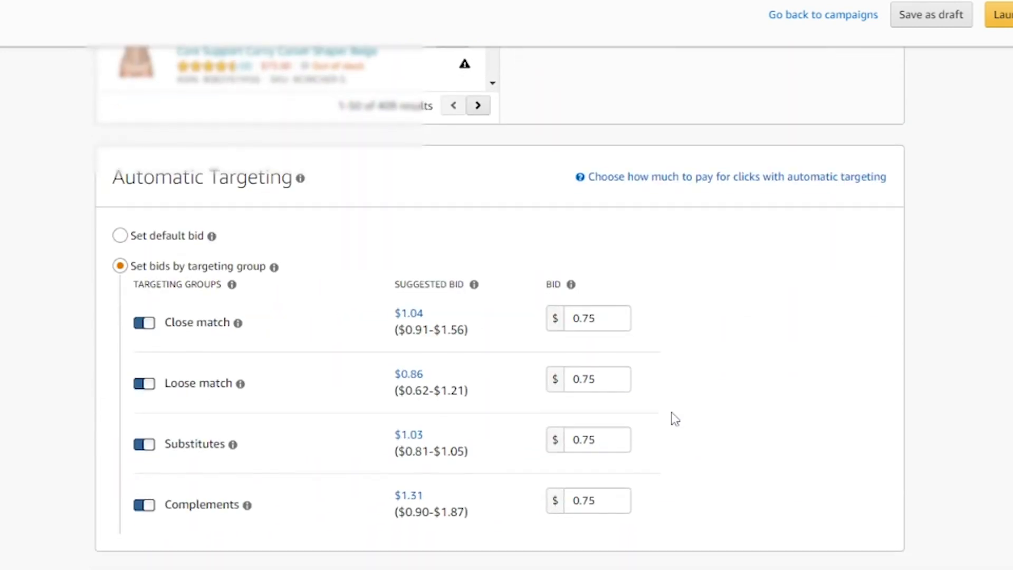
left_click(192, 241)
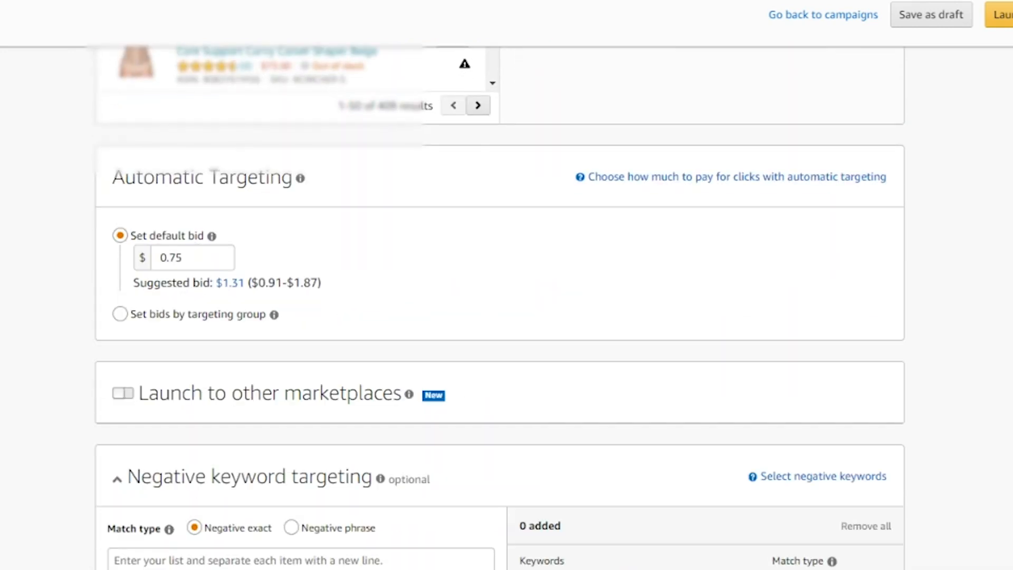
left_click(158, 318)
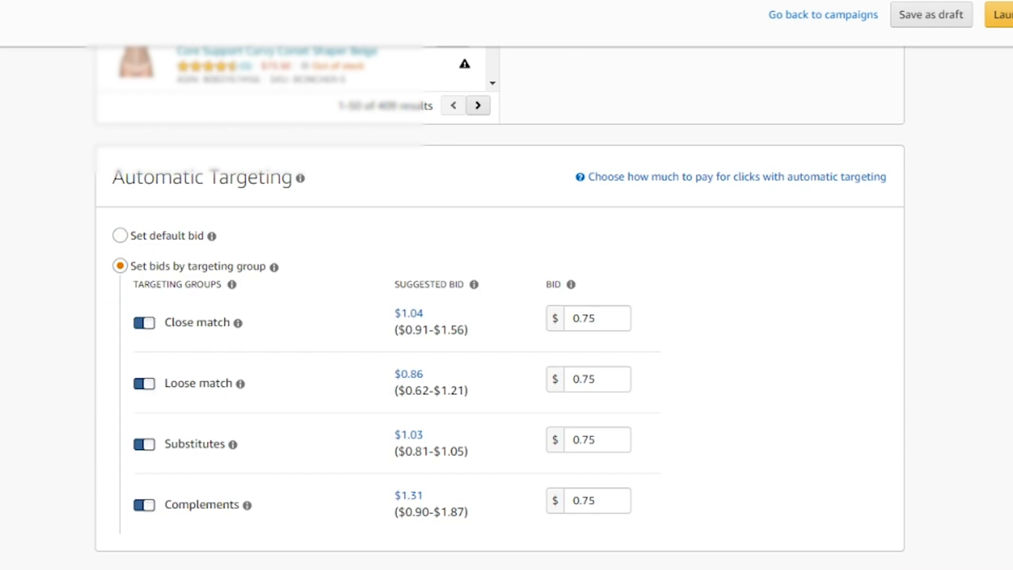
left_click_drag(597, 319, 569, 319)
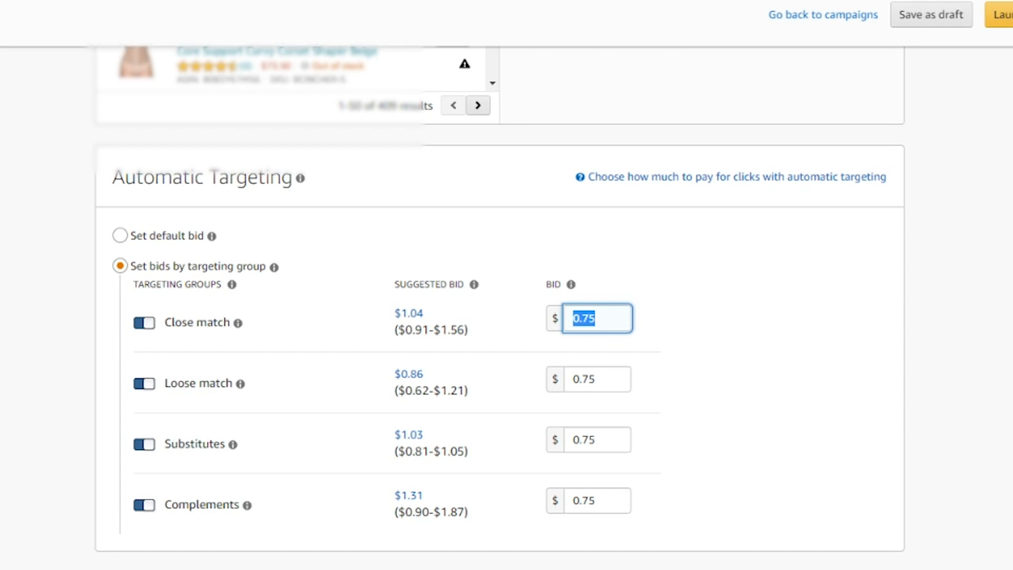
Review the optional negative keyword and negative product targeting sections through to the end of the campaign form.
scroll(606, 355, "down", 8)
scroll(606, 350, "up", 1)
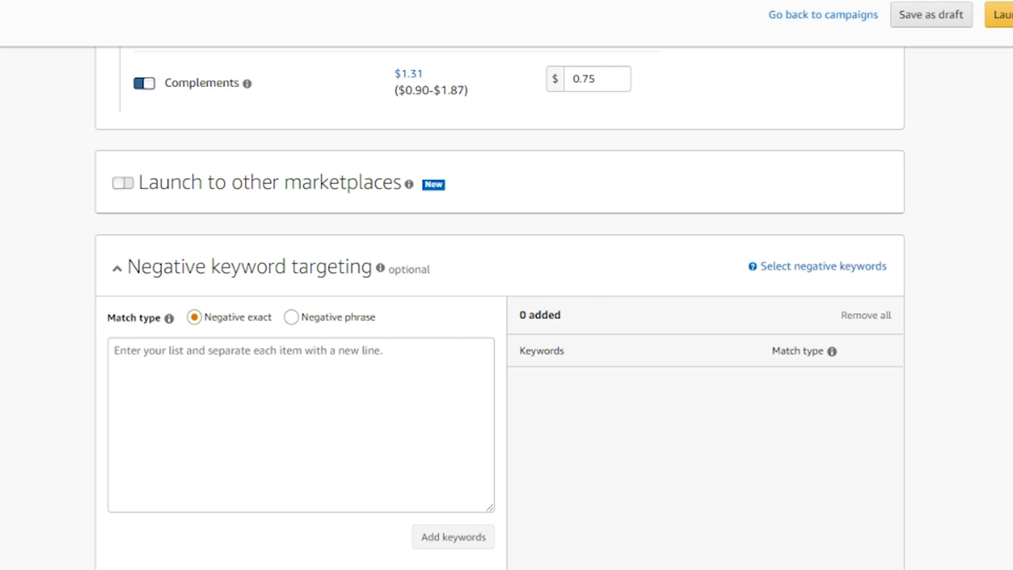
scroll(289, 364, "down", 10)
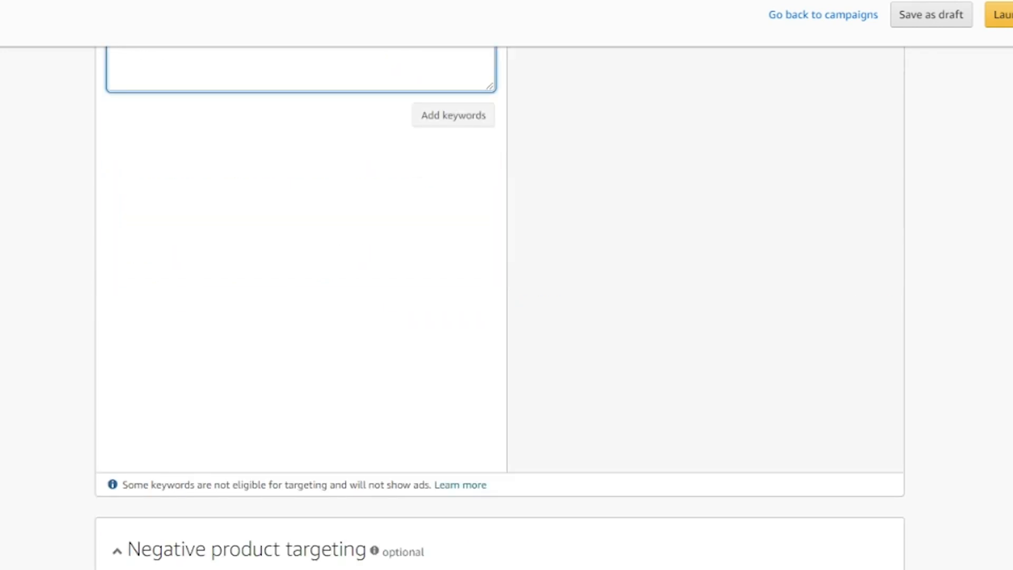
scroll(291, 360, "down", 6)
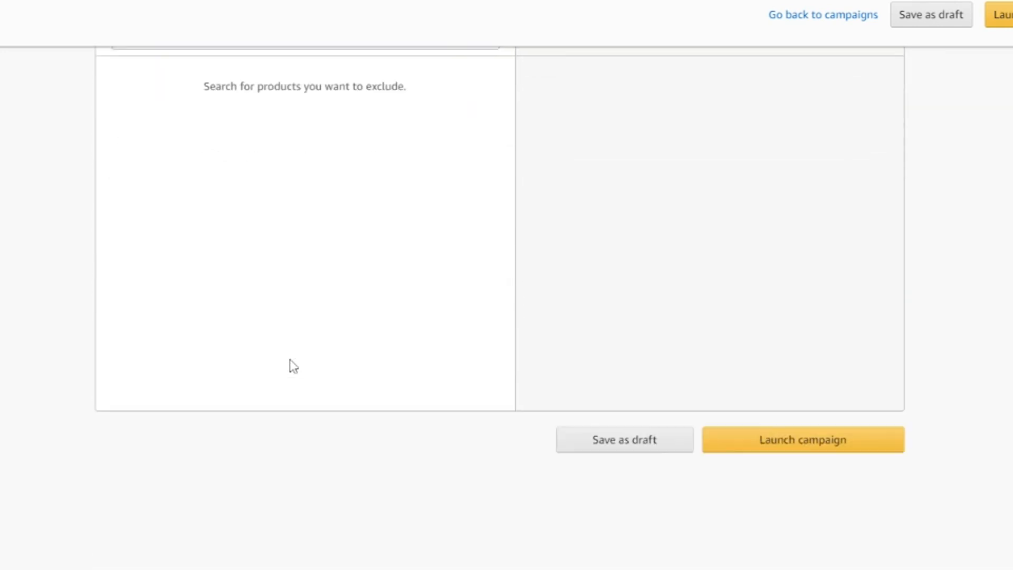